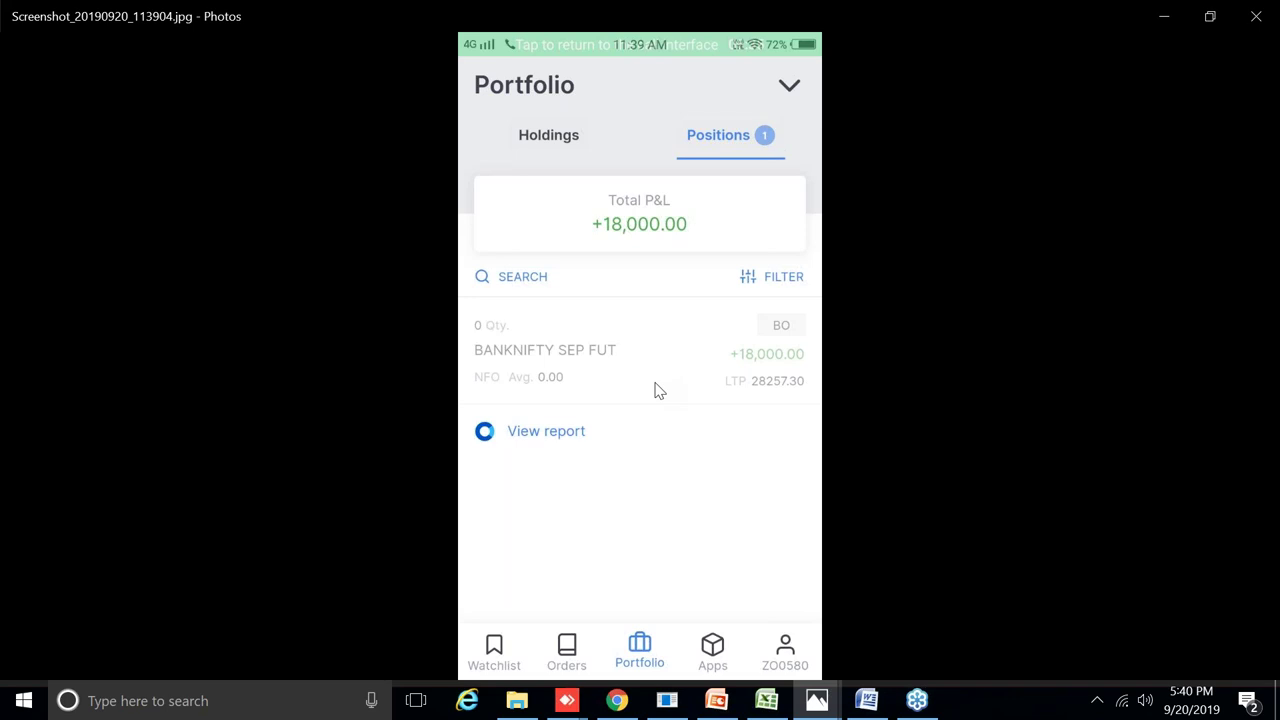
# Switch to Chrome, examine the 9/20 morning price rise on the BANKNIFTY19SEPFUT chart, and bring up the Latest gann workbook in Excel.
pyautogui.click(714, 702)
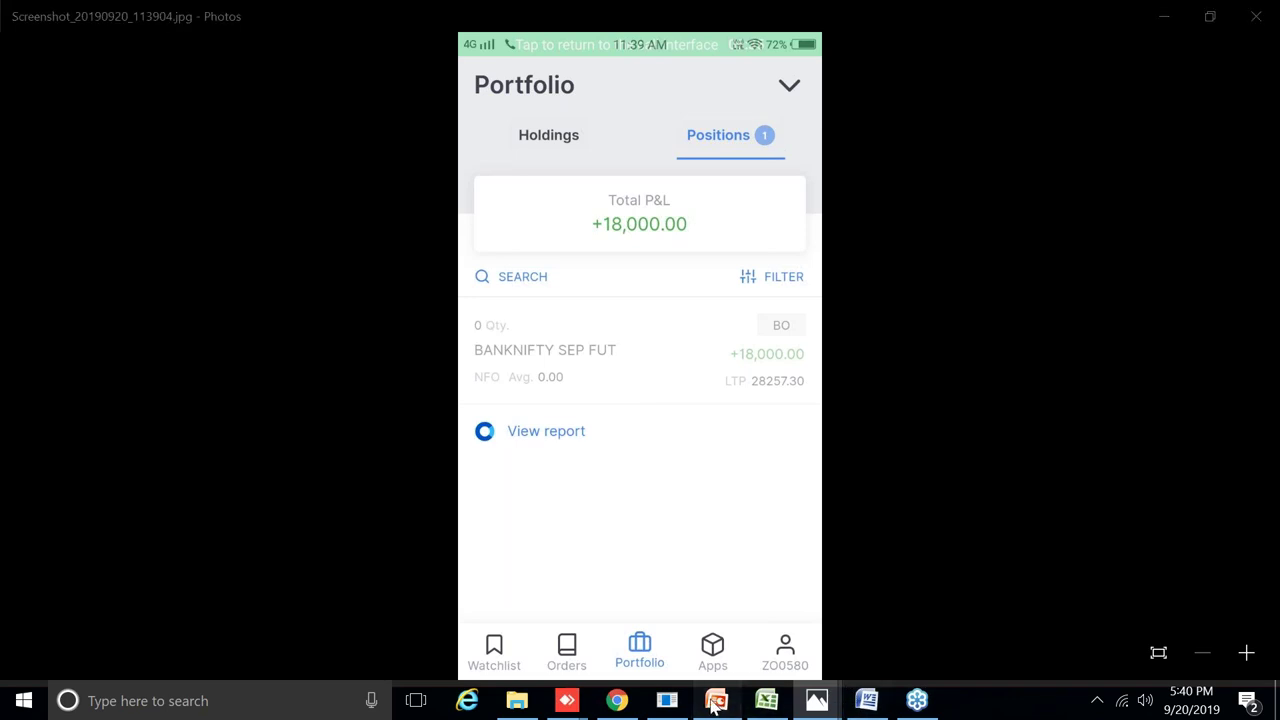
pyautogui.click(866, 702)
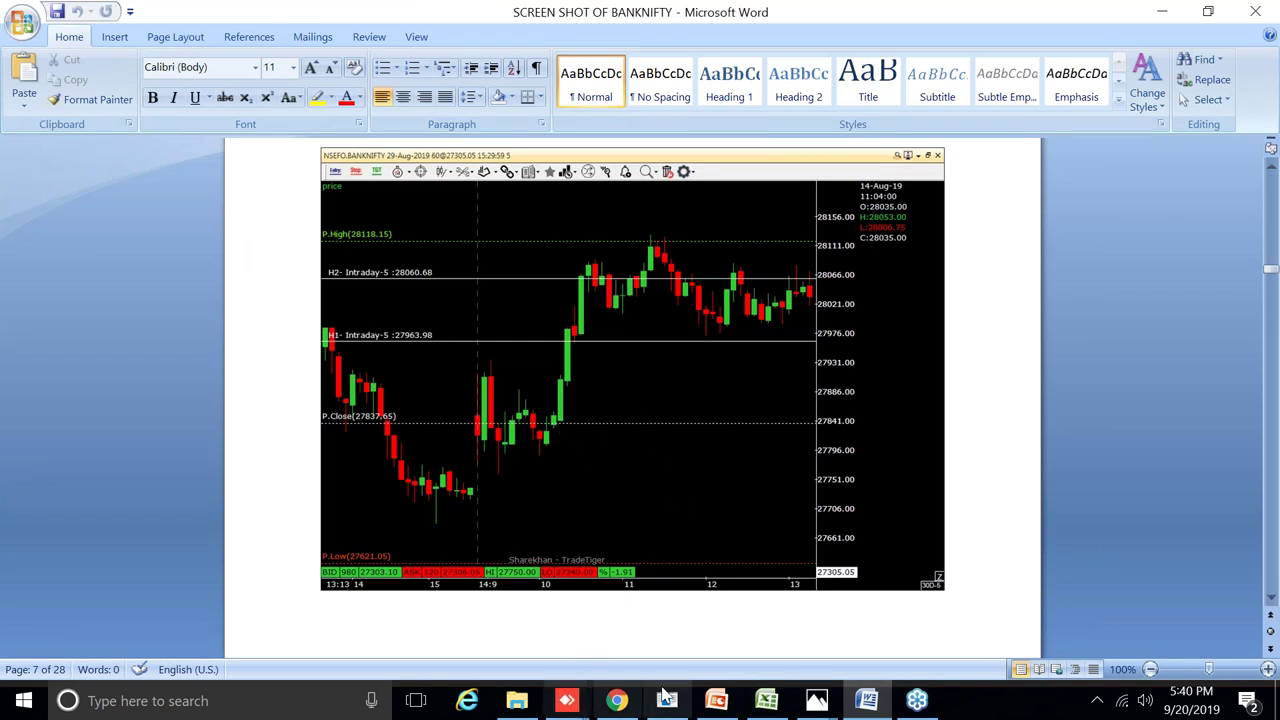
pyautogui.click(620, 702)
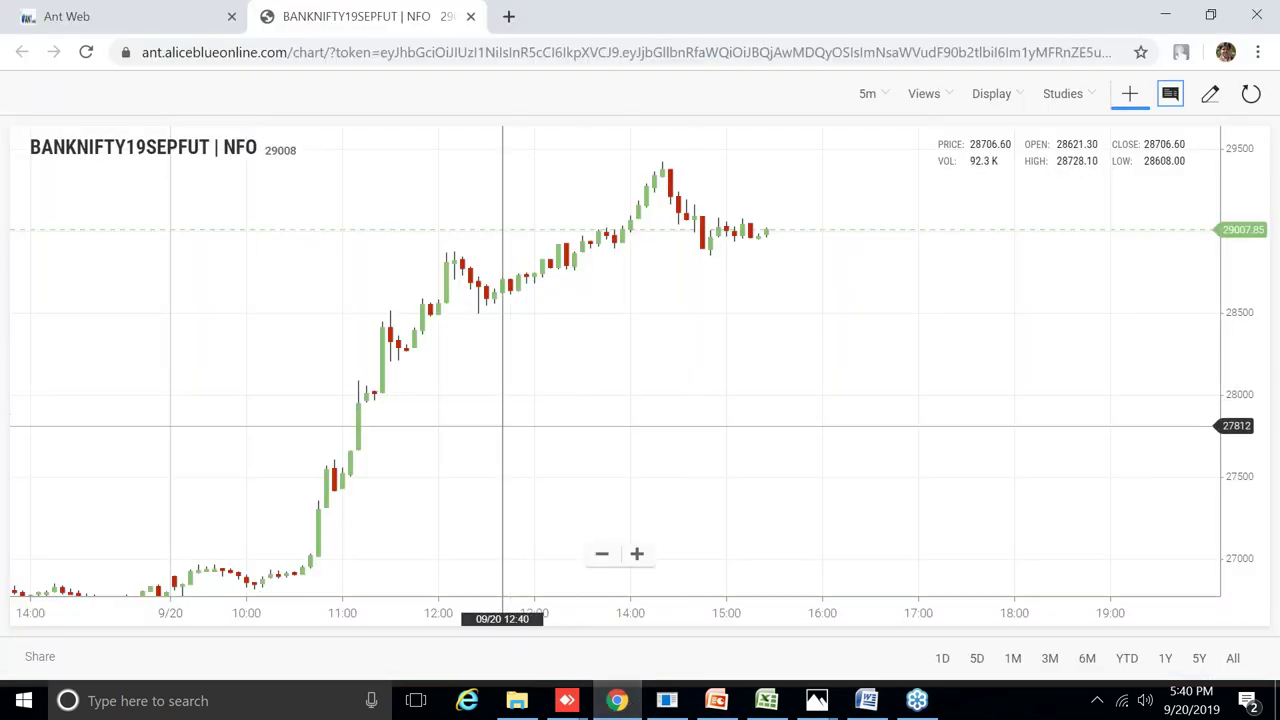
pyautogui.scroll(-2, 503, 429)
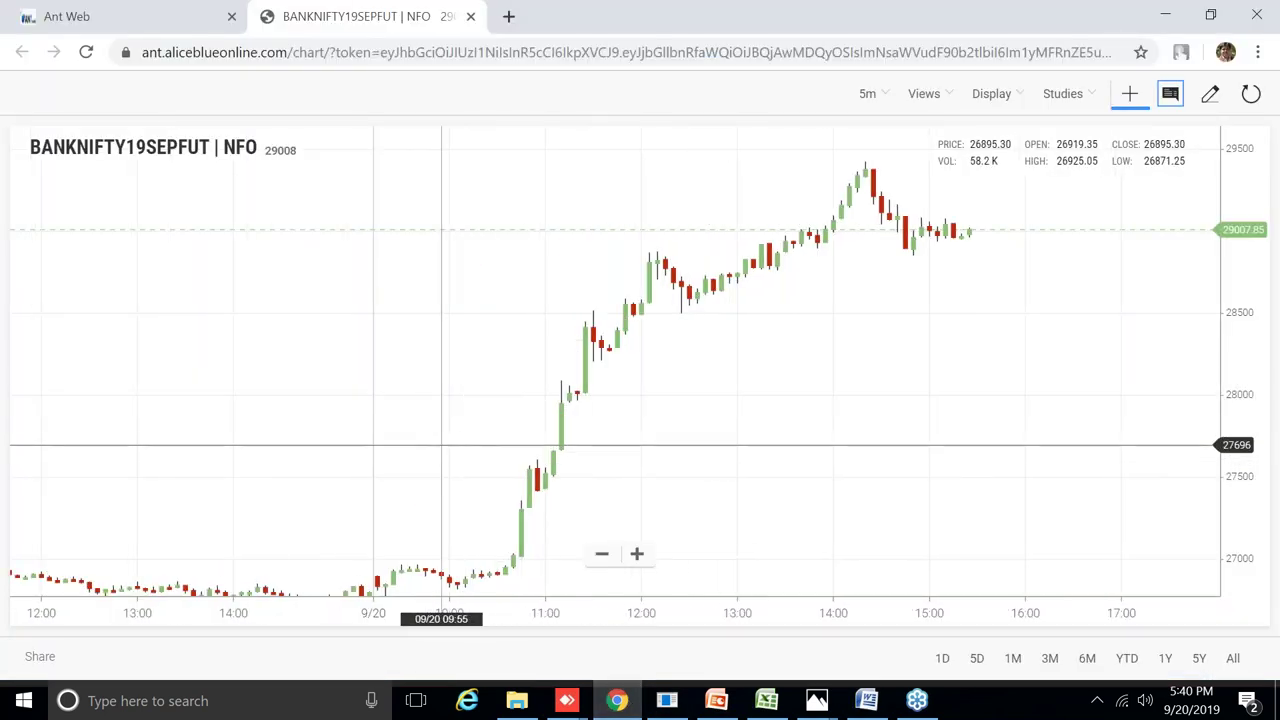
pyautogui.moveTo(440, 446); pyautogui.dragTo(694, 366)
pyautogui.moveTo(553, 465); pyautogui.dragTo(331, 409)
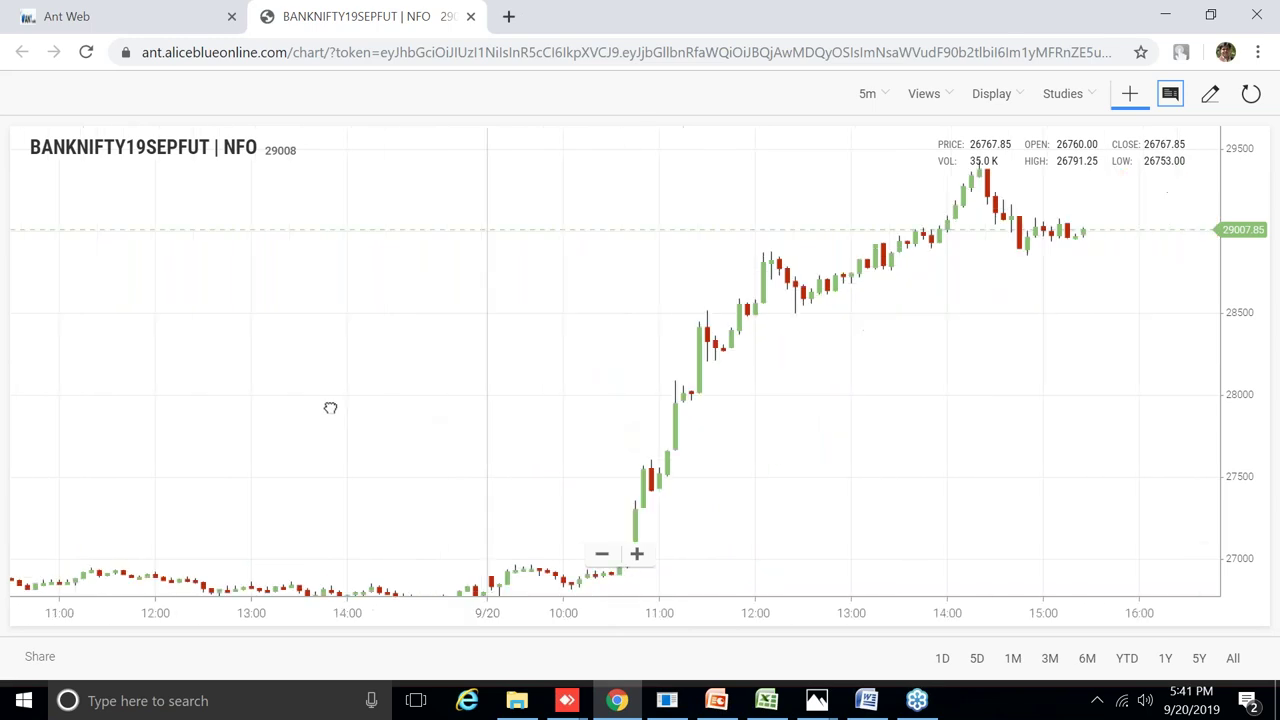
pyautogui.moveTo(699, 413); pyautogui.dragTo(620, 414)
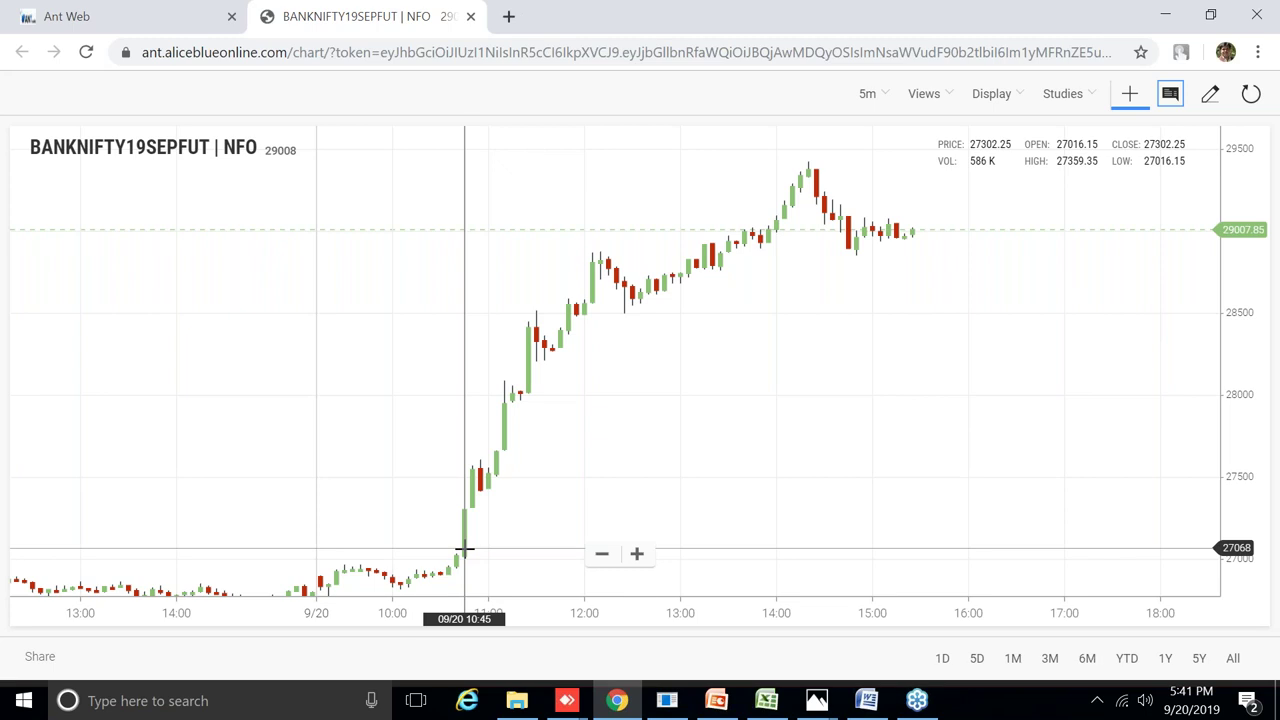
pyautogui.click(767, 701)
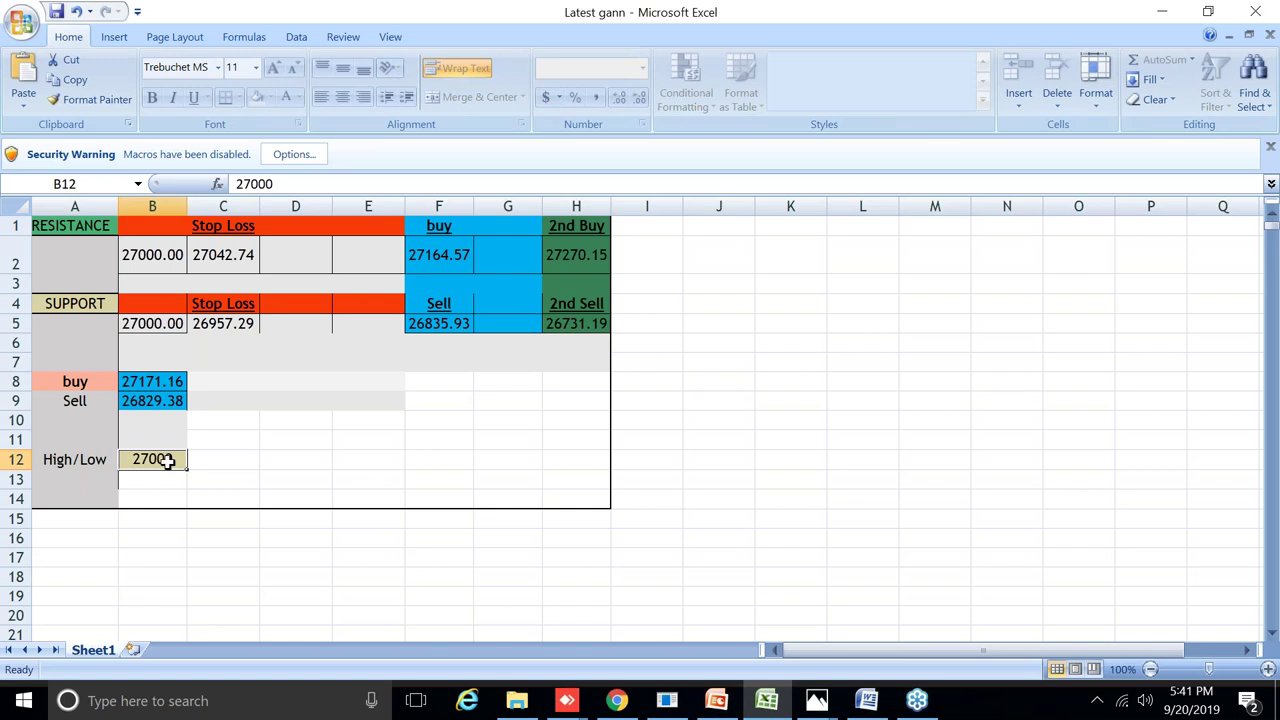
# Switch to PowerPoint and present the Bank Nifty Performance Report slide and the one after it, ending the slide show there.
pyautogui.click(716, 701)
pyautogui.click(745, 470)
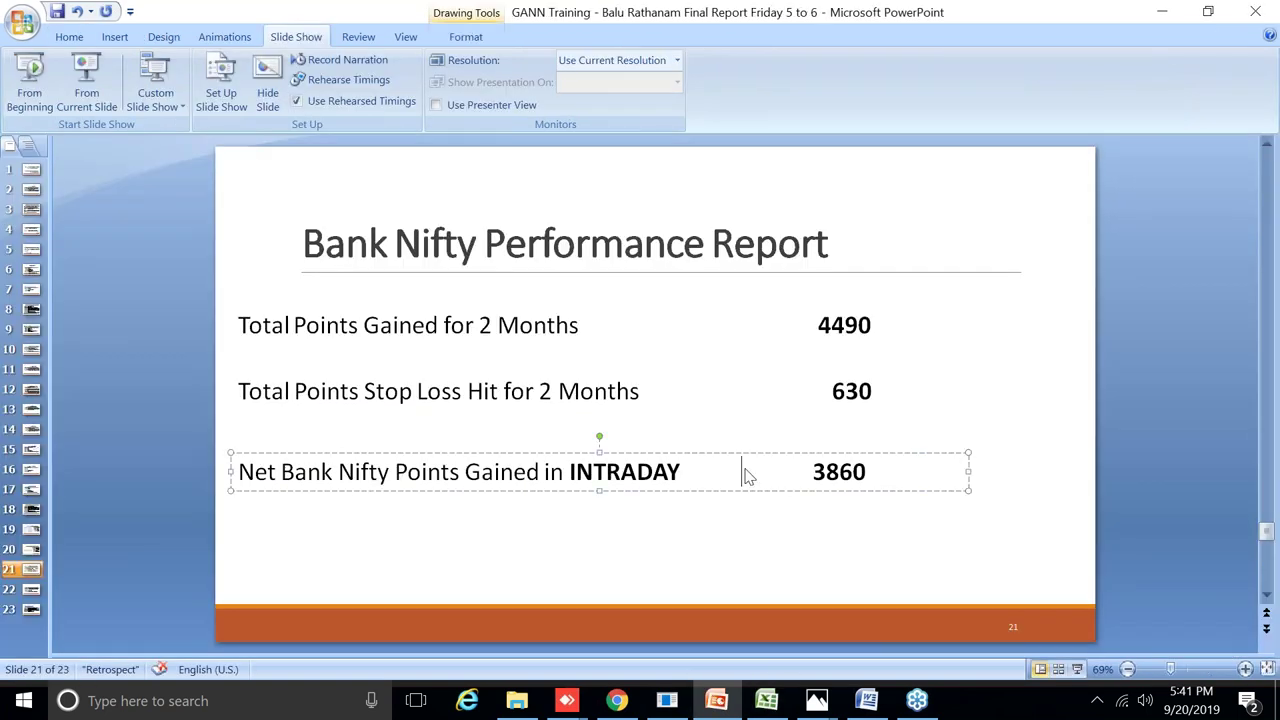
pyautogui.click(800, 566)
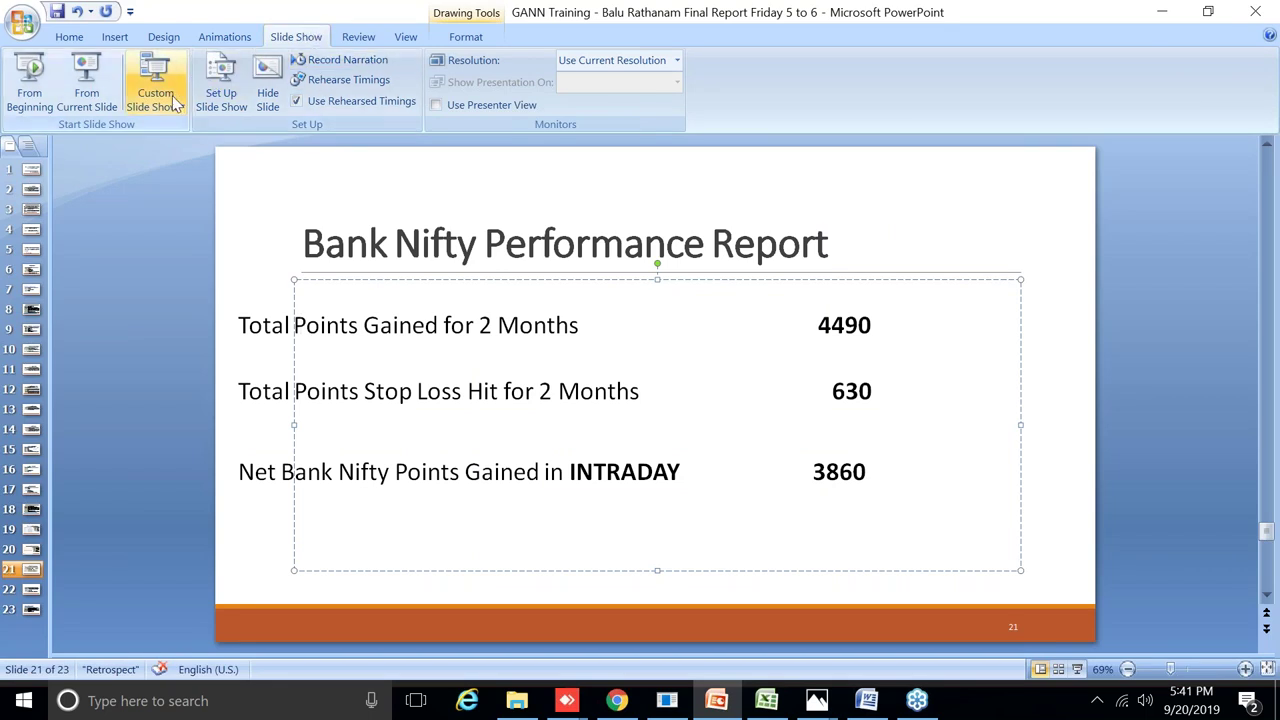
pyautogui.click(110, 104)
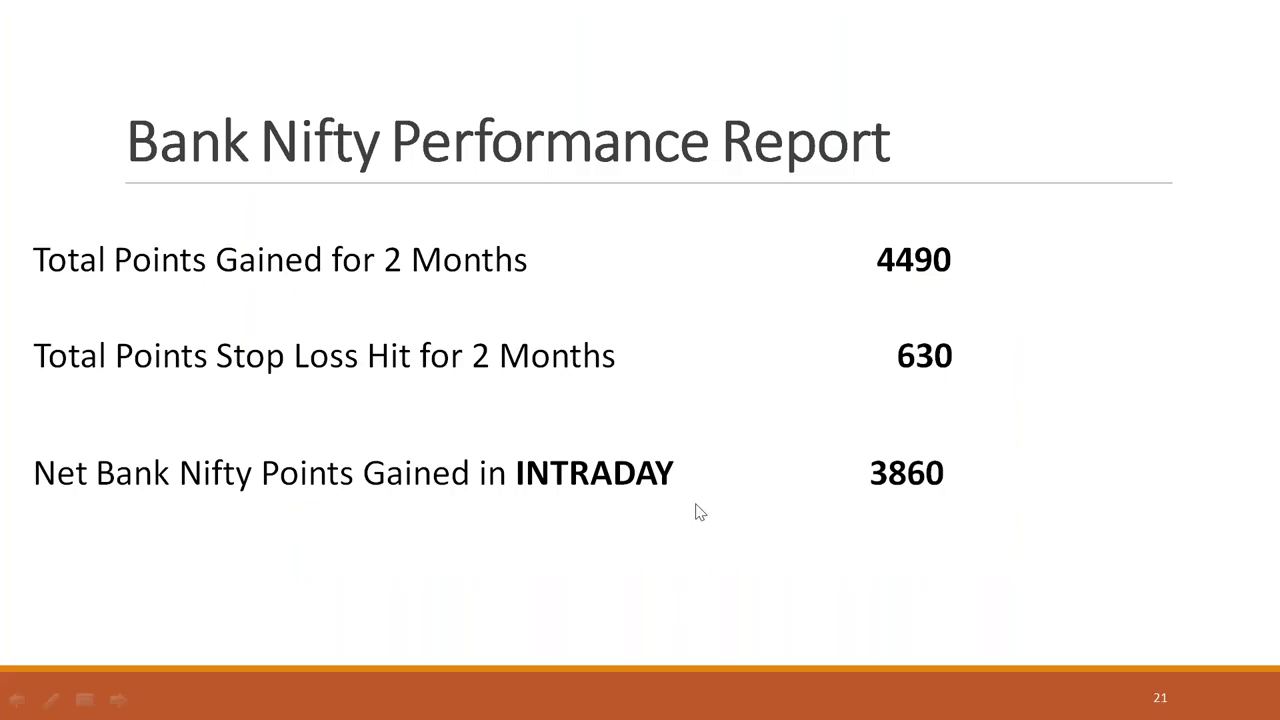
pyautogui.click(766, 608)
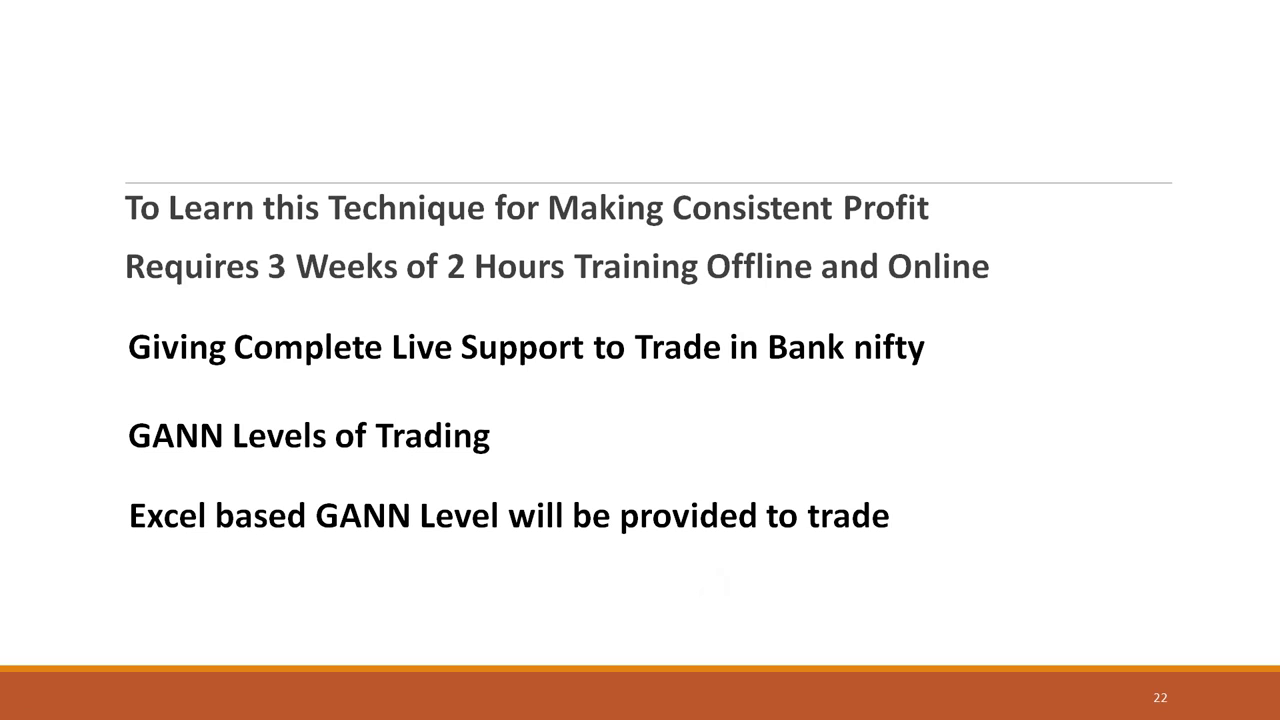
pyautogui.press('Escape')
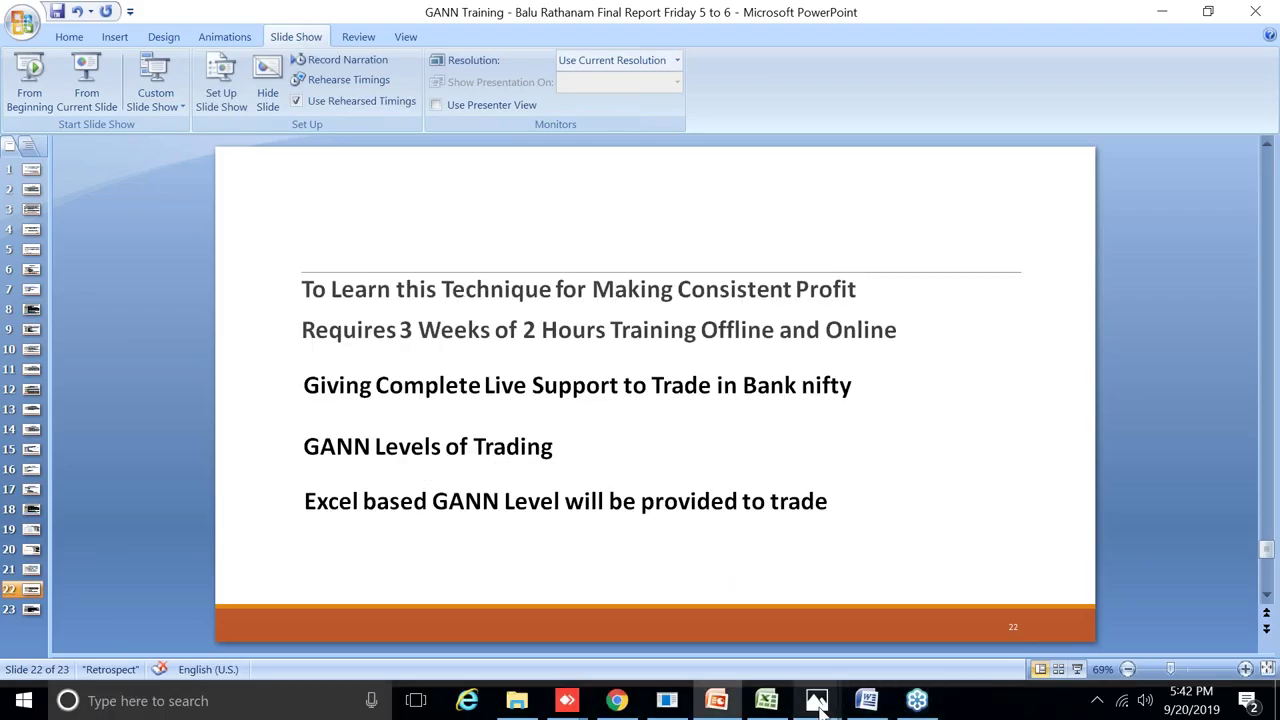
# Switch to the SCREEN SHOT OF BANKNIFTY document in Word and examine the intraday chart screenshots from page 7 to page 14.
pyautogui.click(815, 700)
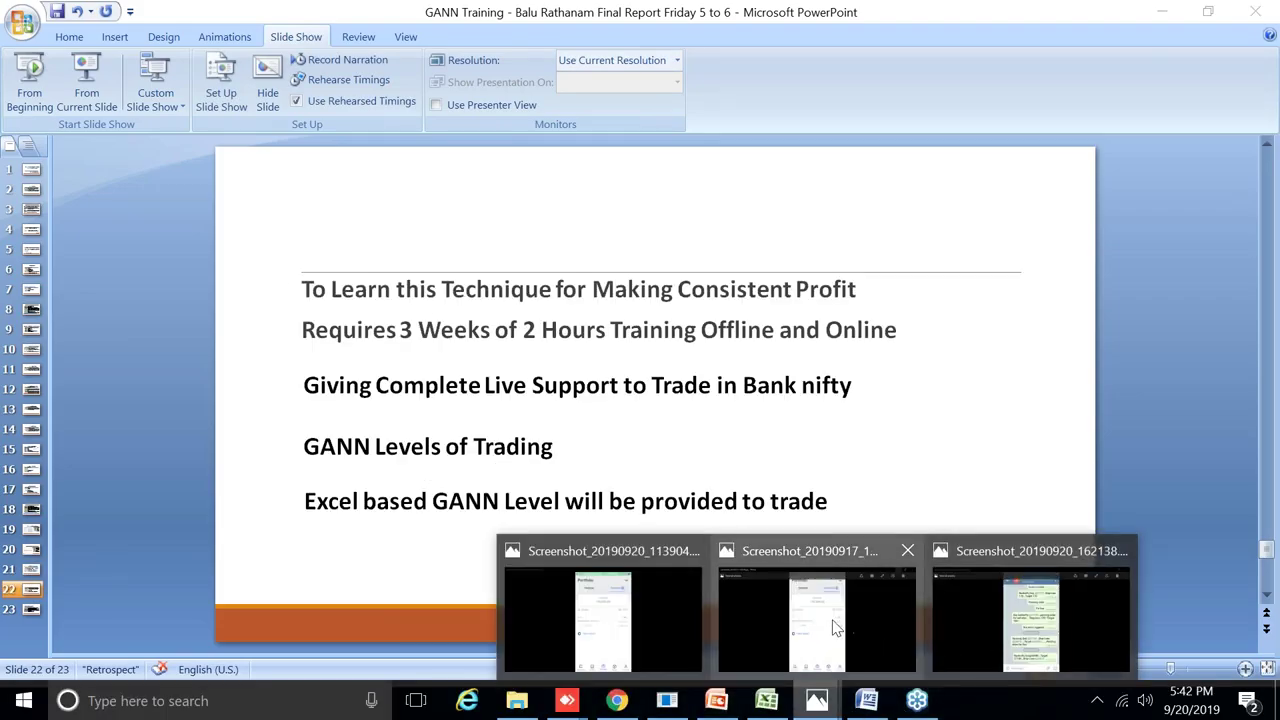
pyautogui.click(868, 700)
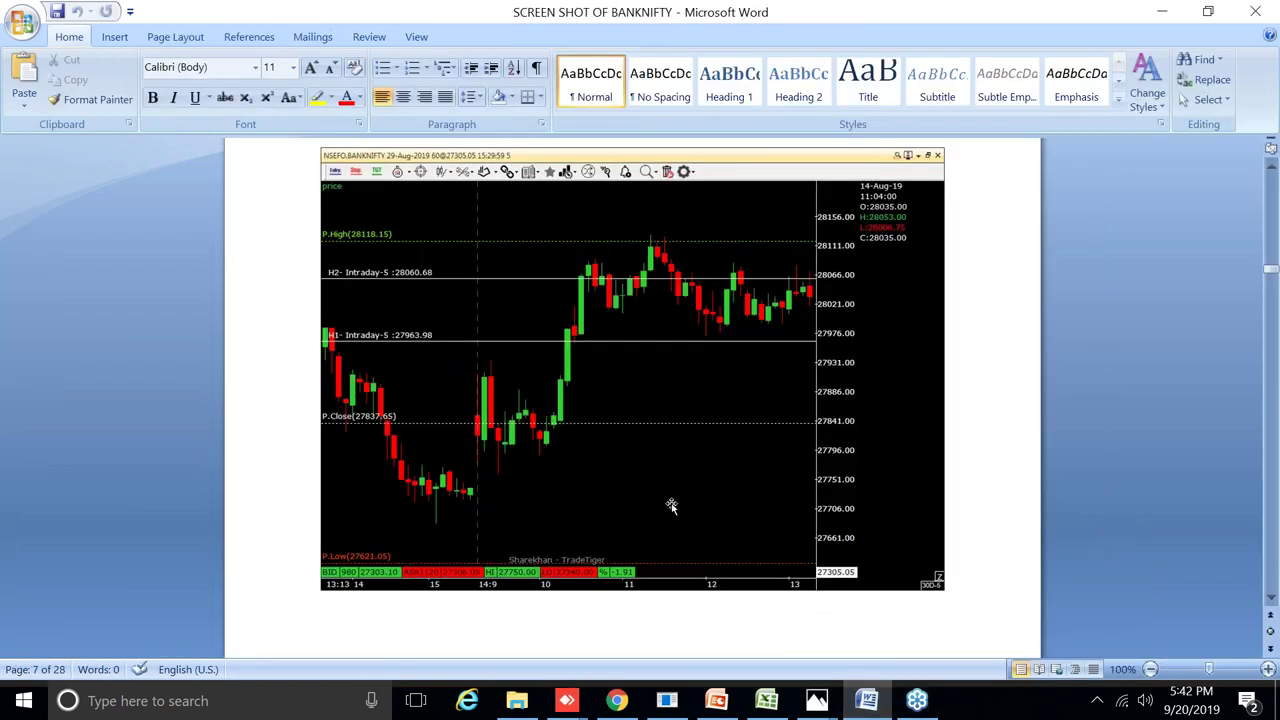
pyautogui.scroll(-10, 671, 505)
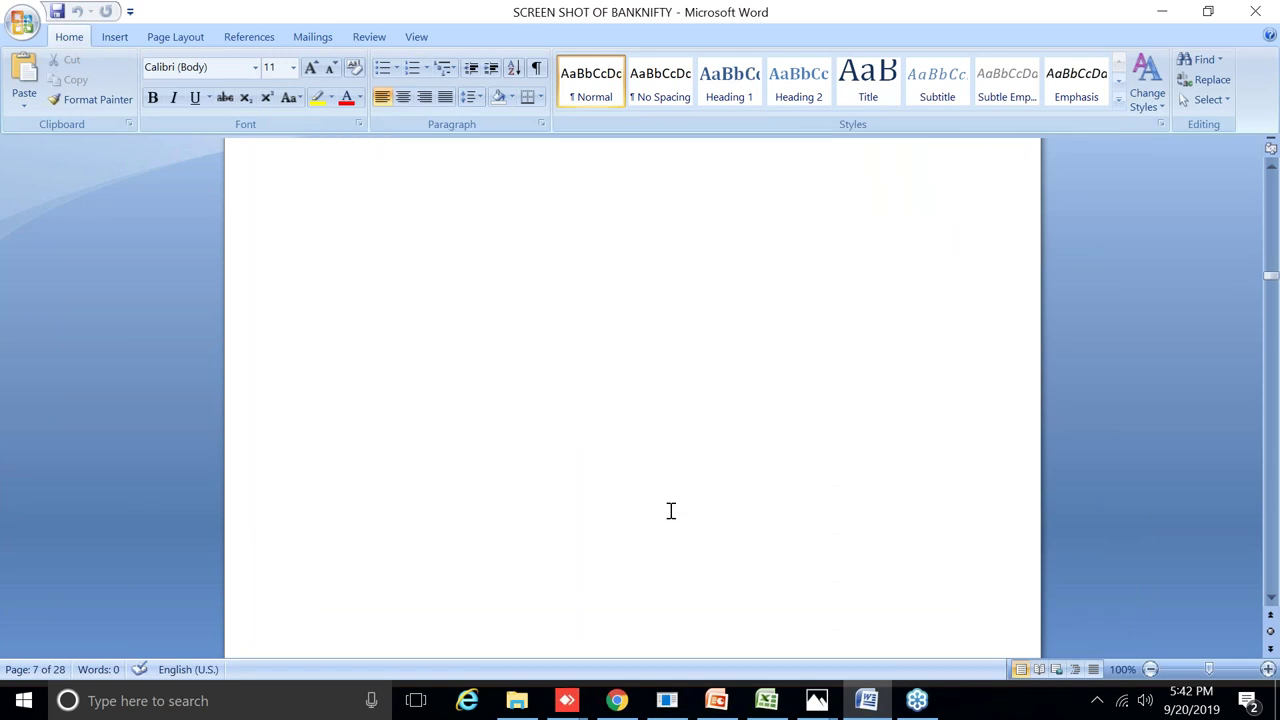
pyautogui.scroll(-10, 671, 516)
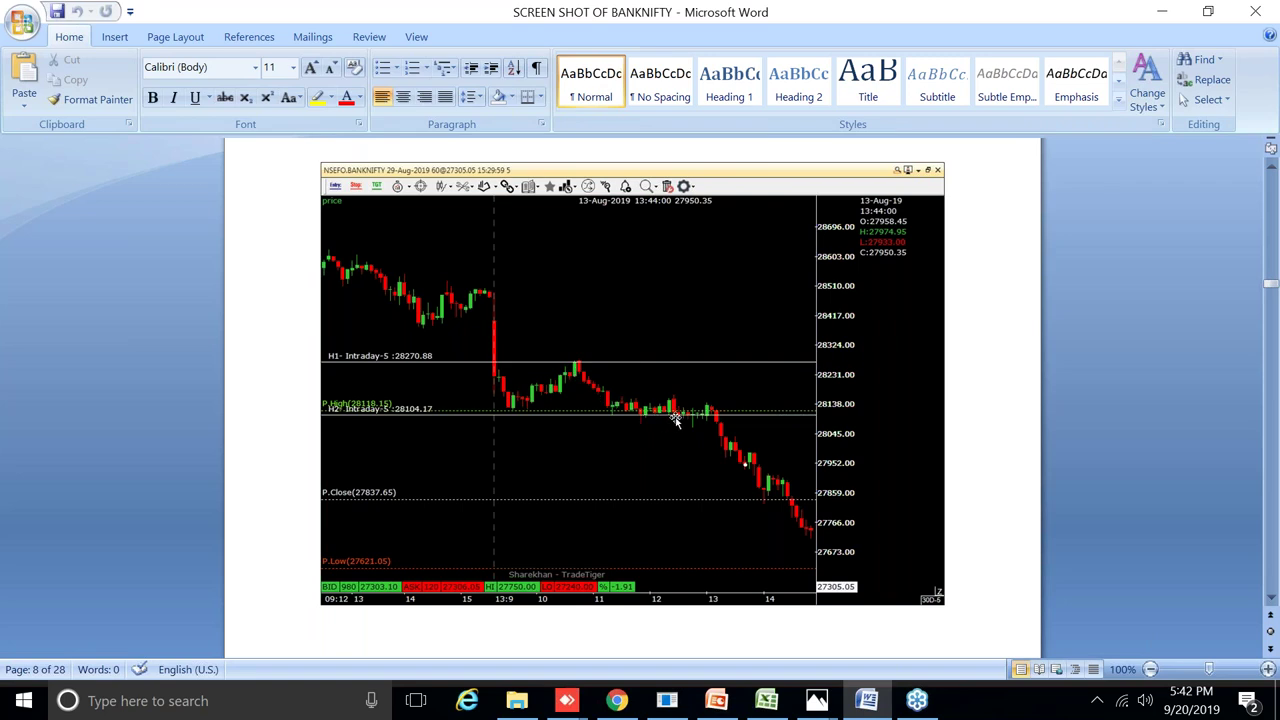
pyautogui.scroll(-14, 671, 451)
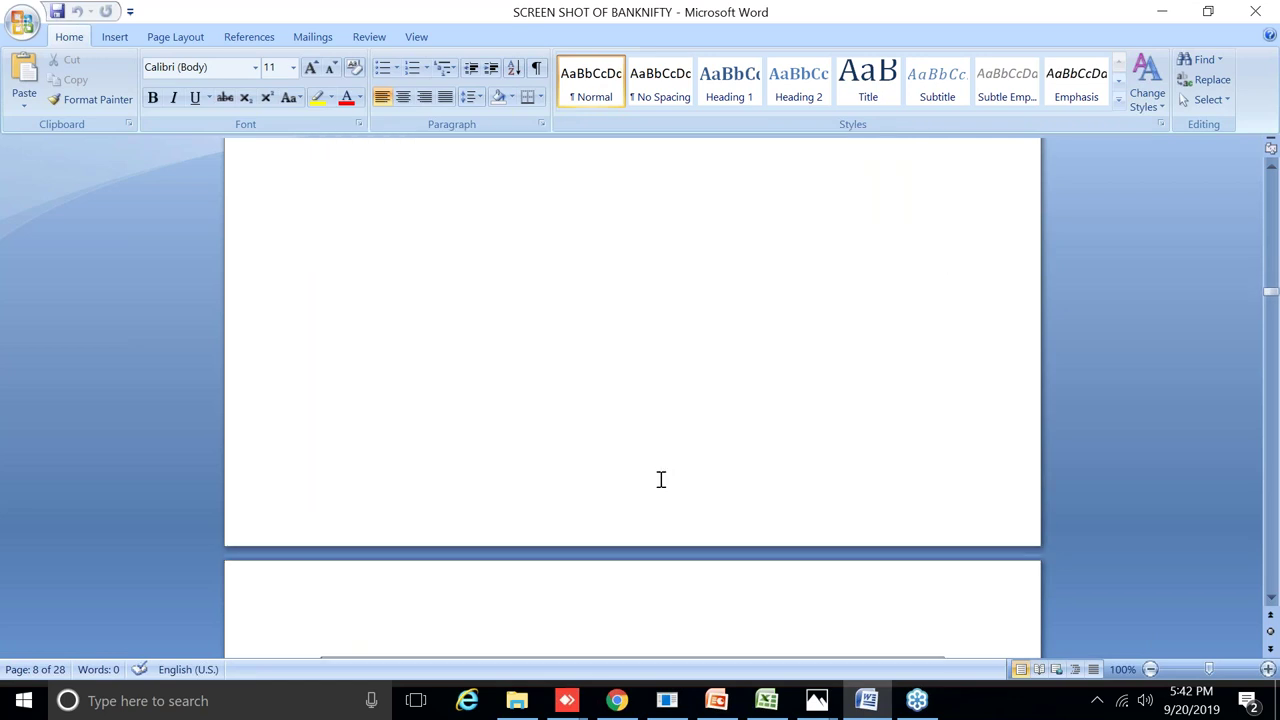
pyautogui.scroll(-5, 683, 520)
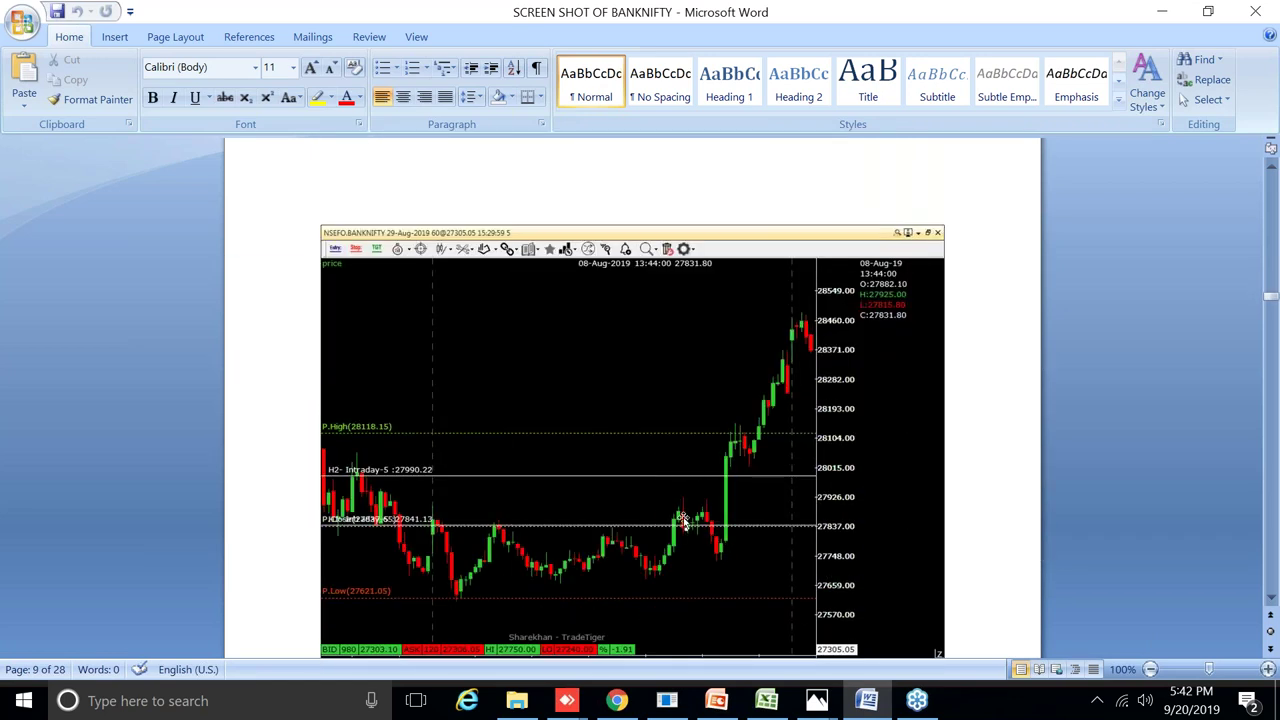
pyautogui.scroll(-1, 684, 508)
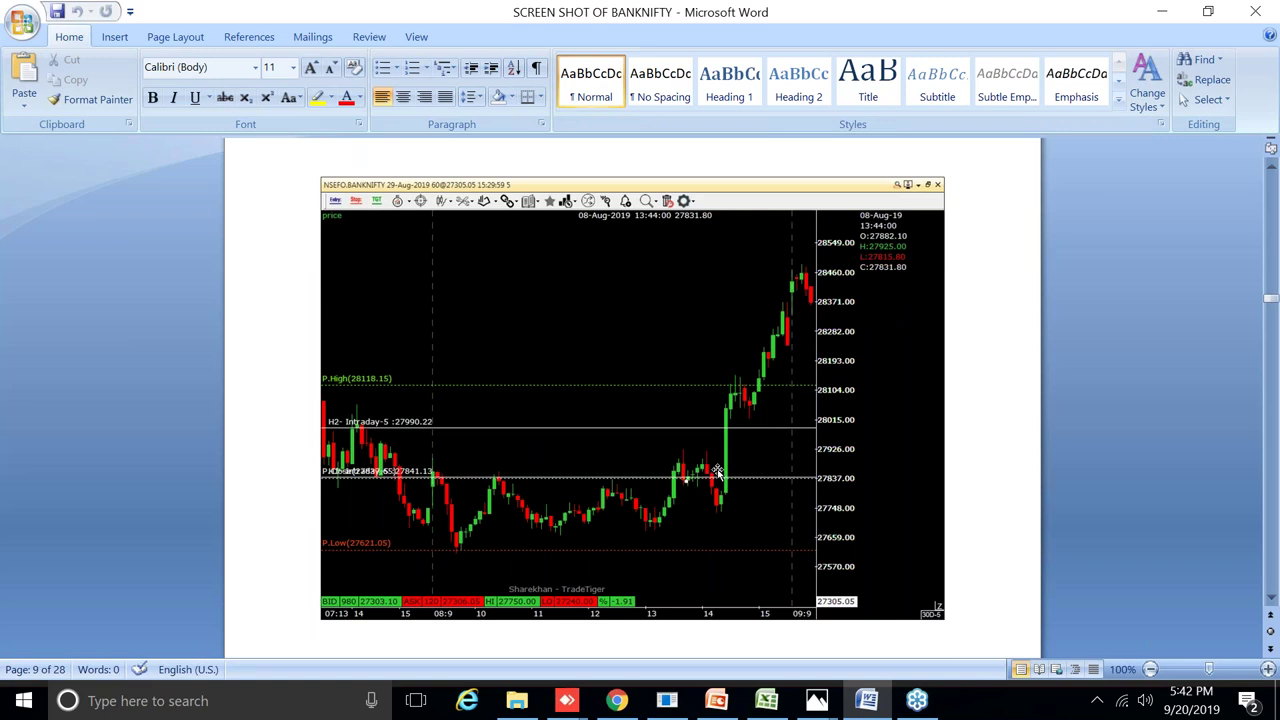
pyautogui.scroll(-15, 710, 475)
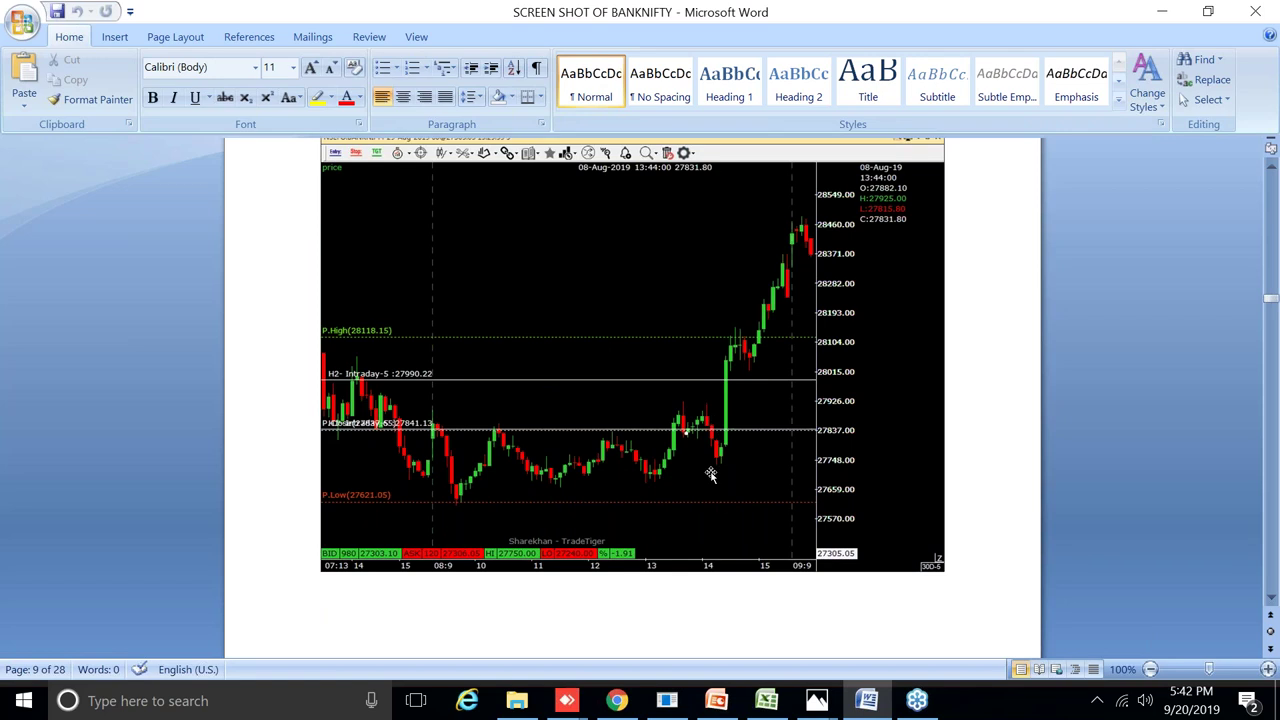
pyautogui.scroll(-3, 688, 508)
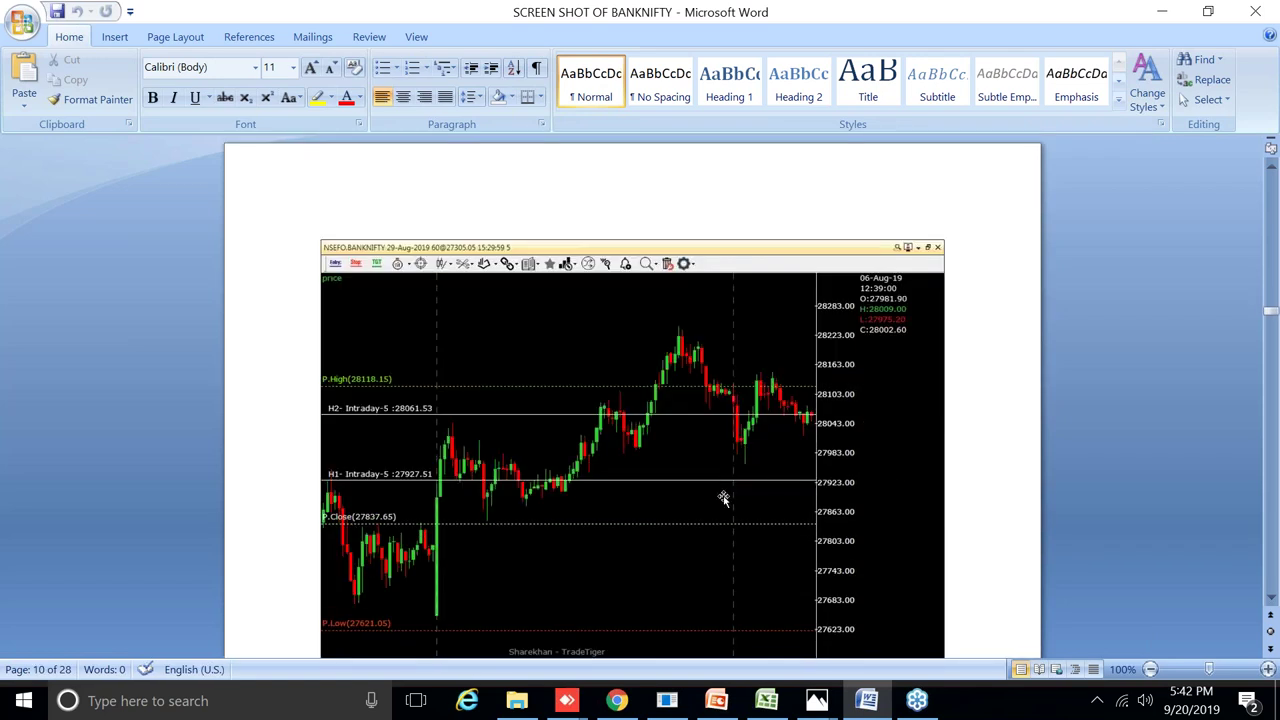
pyautogui.scroll(-1, 714, 510)
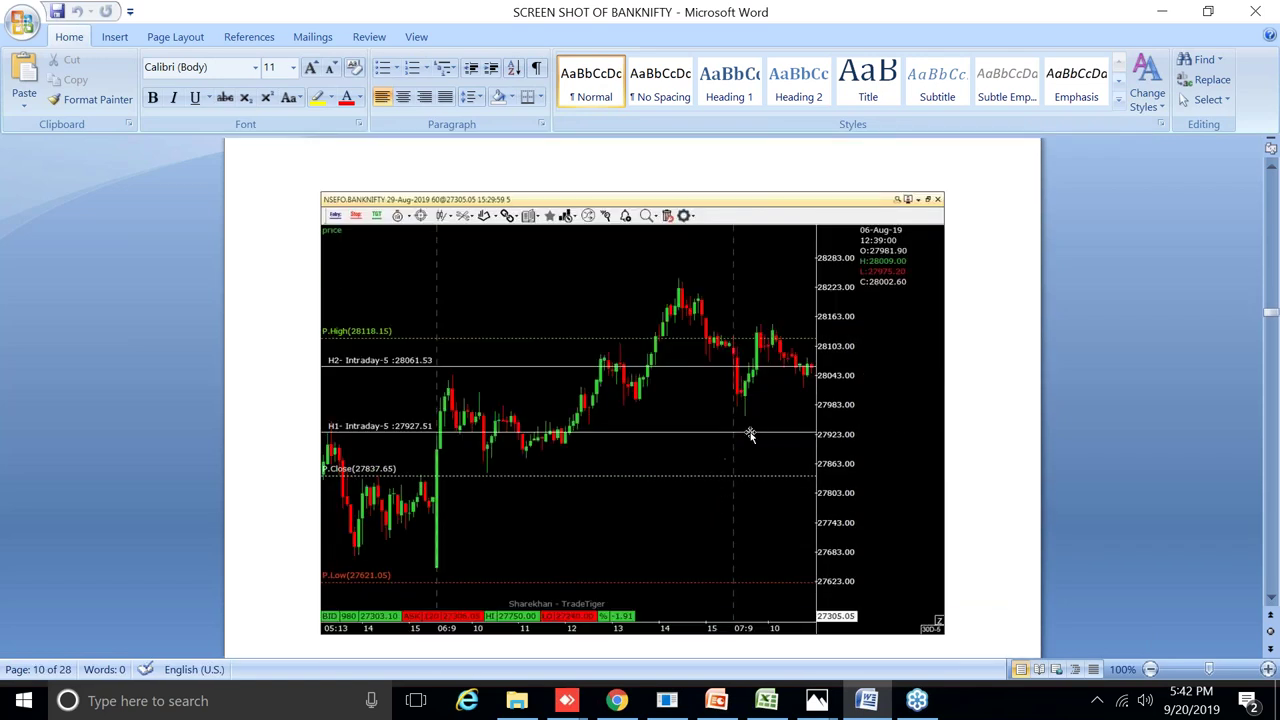
pyautogui.scroll(-20, 680, 505)
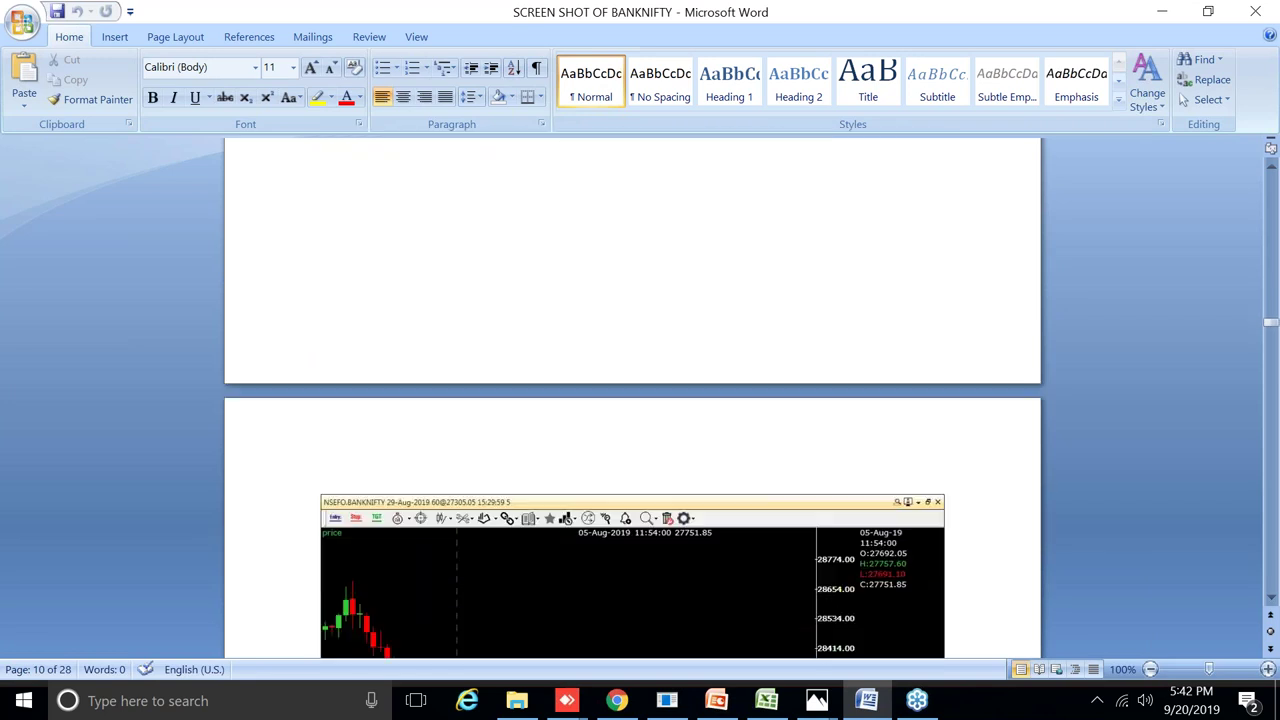
pyautogui.scroll(-20, 676, 518)
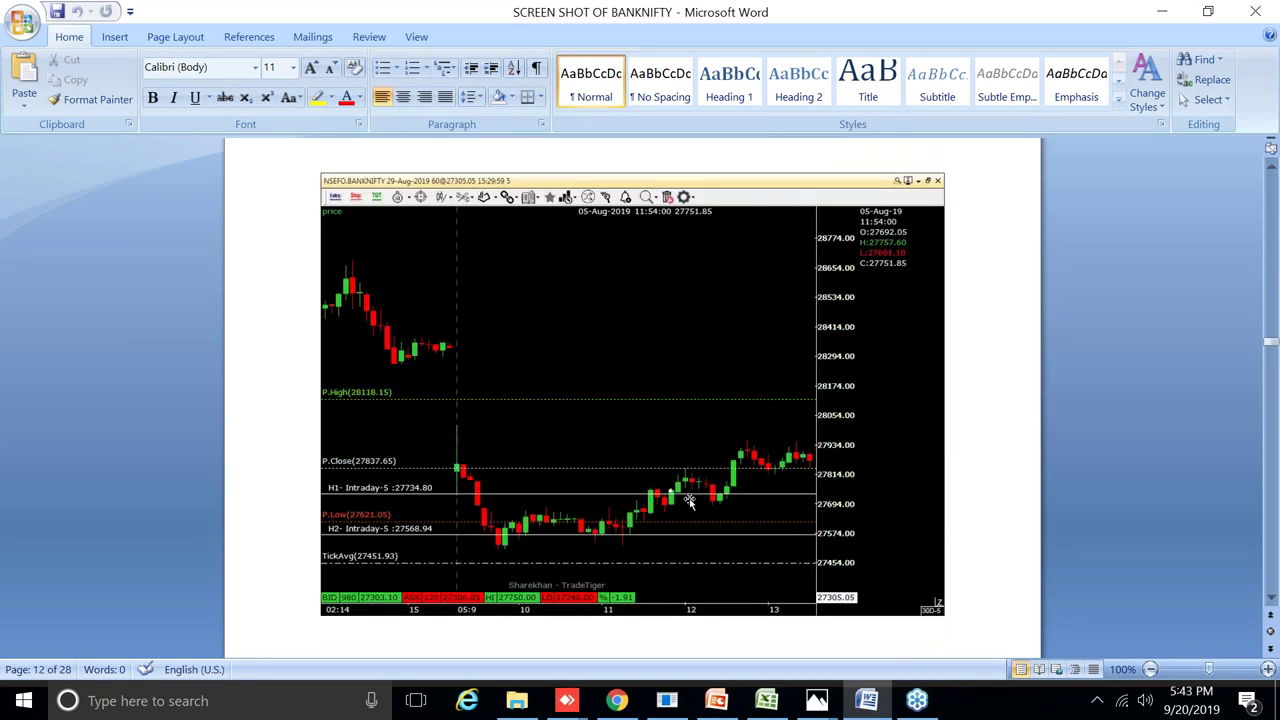
pyautogui.scroll(-5, 686, 511)
pyautogui.scroll(-10, 687, 510)
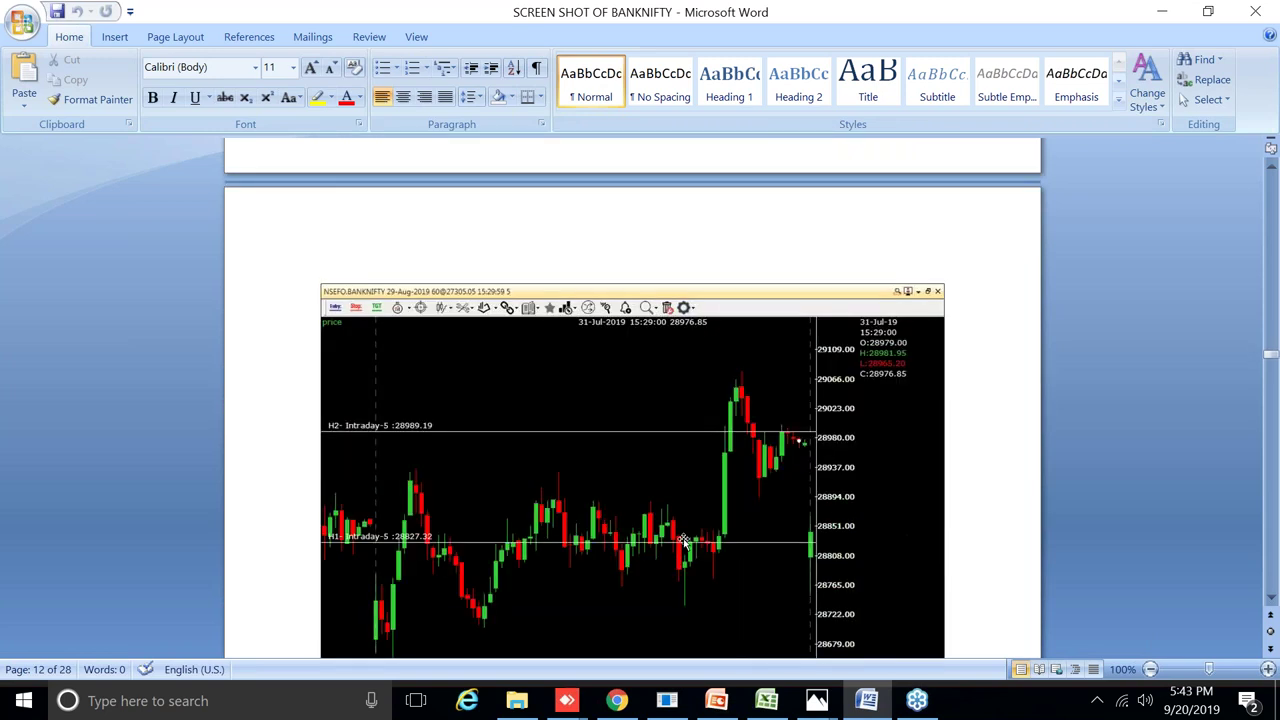
pyautogui.scroll(-10, 679, 503)
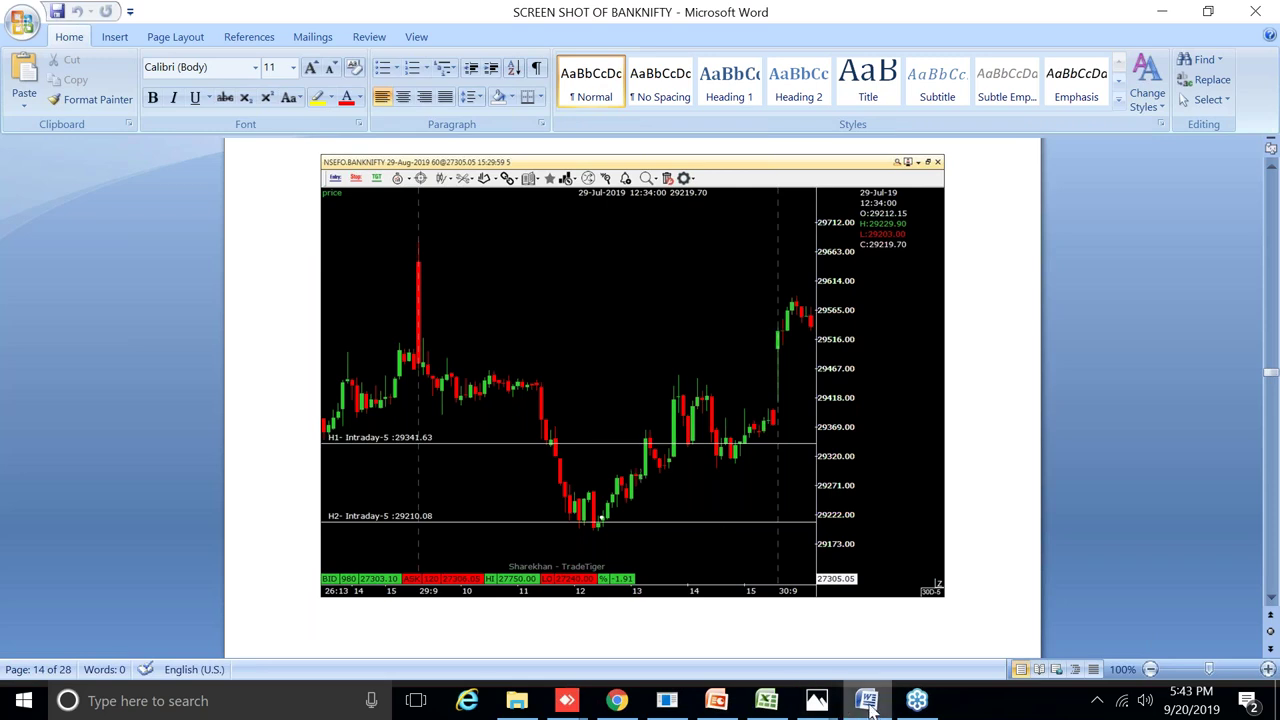
# Switch back to PowerPoint, resume the slide show from slide 22 and advance to the GANN TRAINING slide.
pyautogui.click(716, 700)
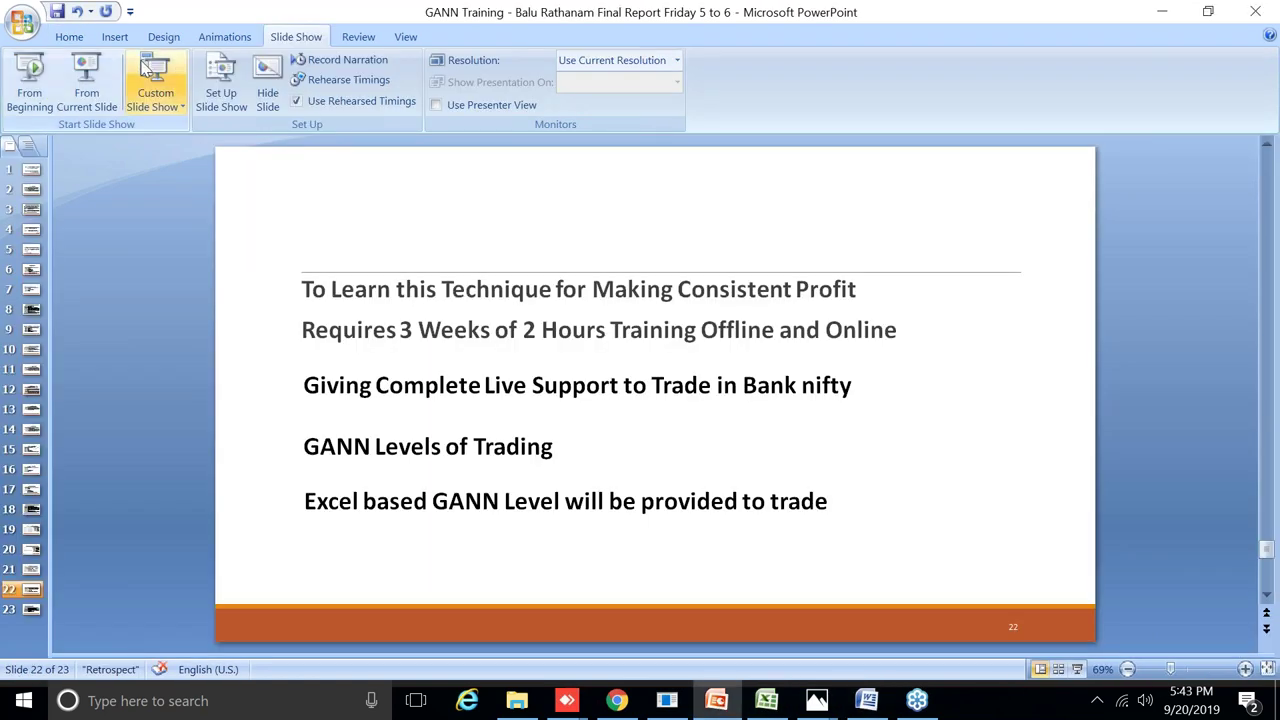
pyautogui.click(87, 75)
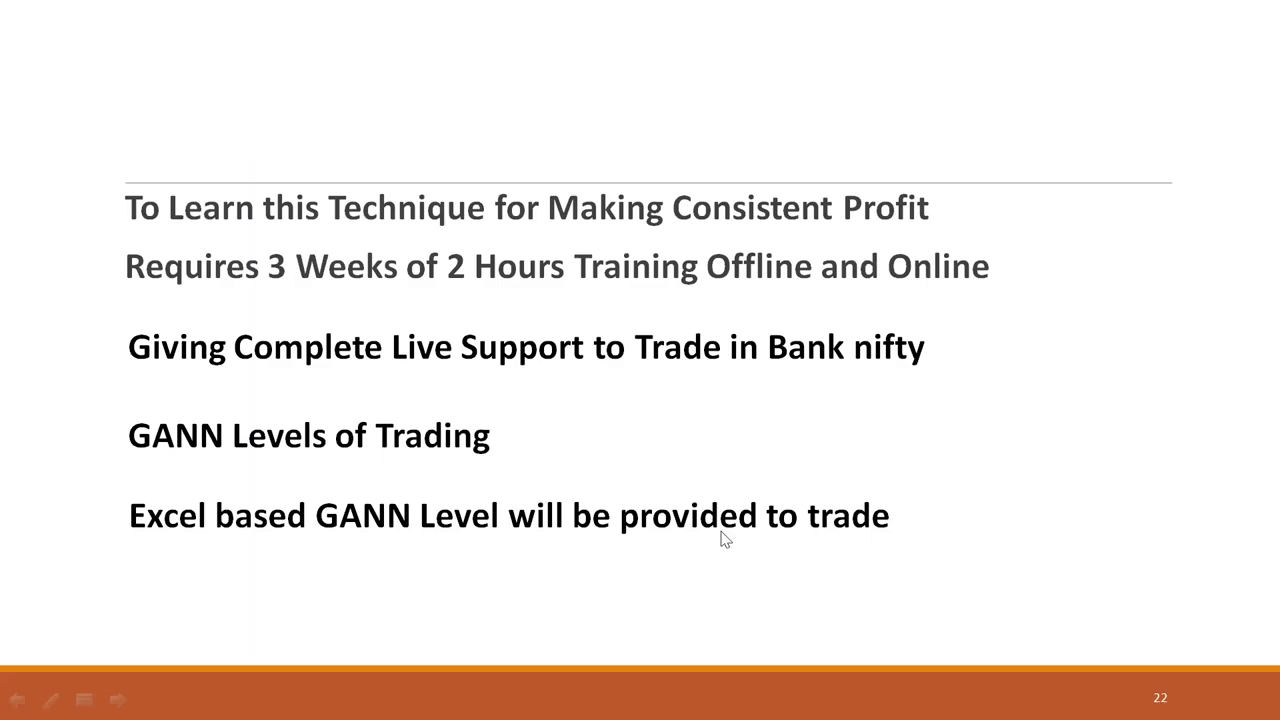
pyautogui.click(724, 555)
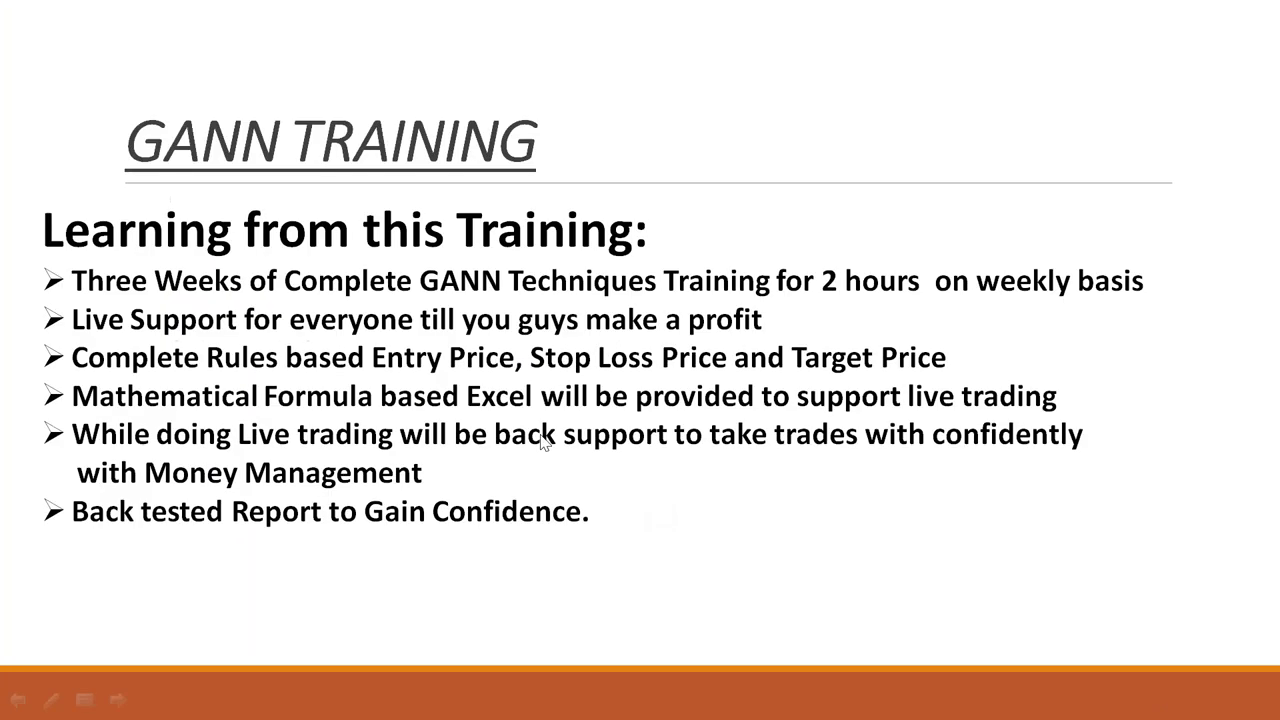